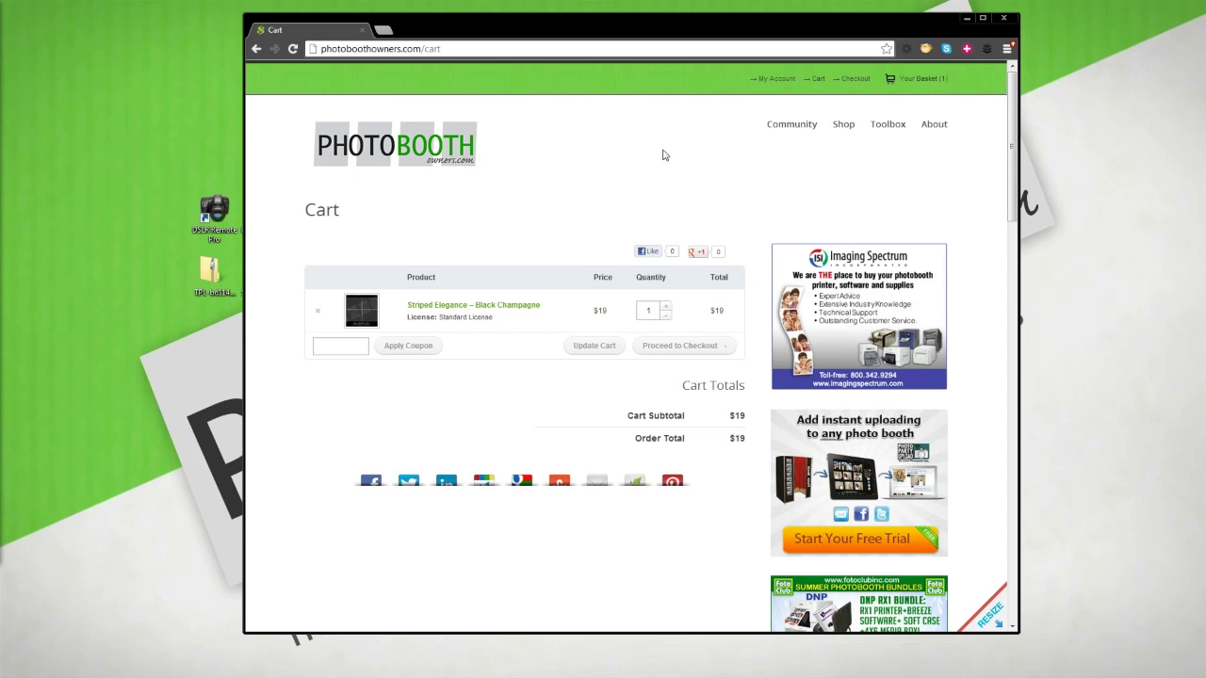
- From the shop's breeze category, add Striped Elegance - Black Champagne with a Standard License to the cart
{"action": "left_click", "coordinate": [850, 128]}
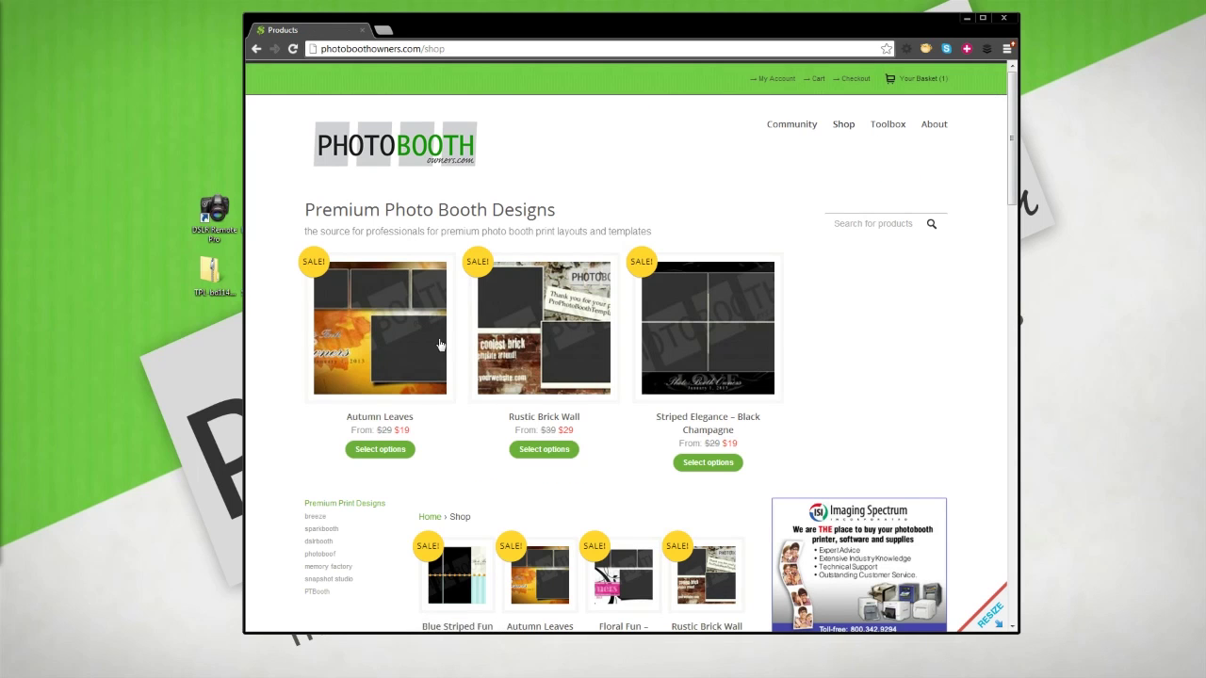
{"action": "left_click", "coordinate": [329, 507]}
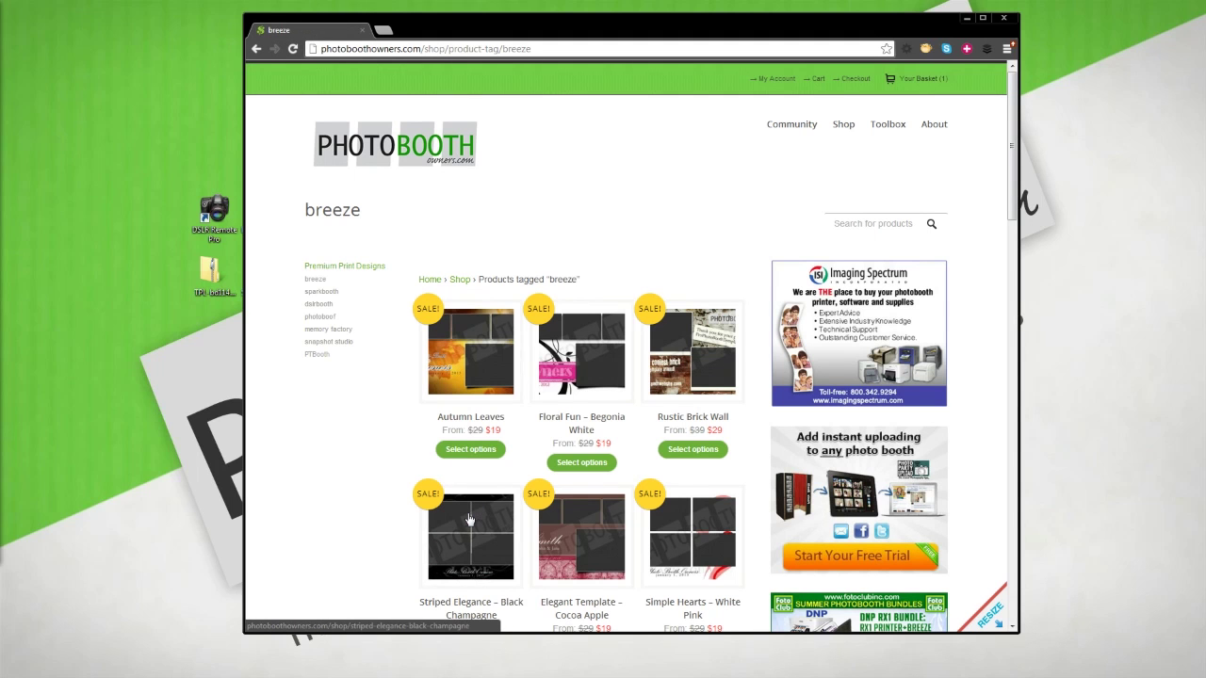
{"action": "left_click", "coordinate": [481, 563]}
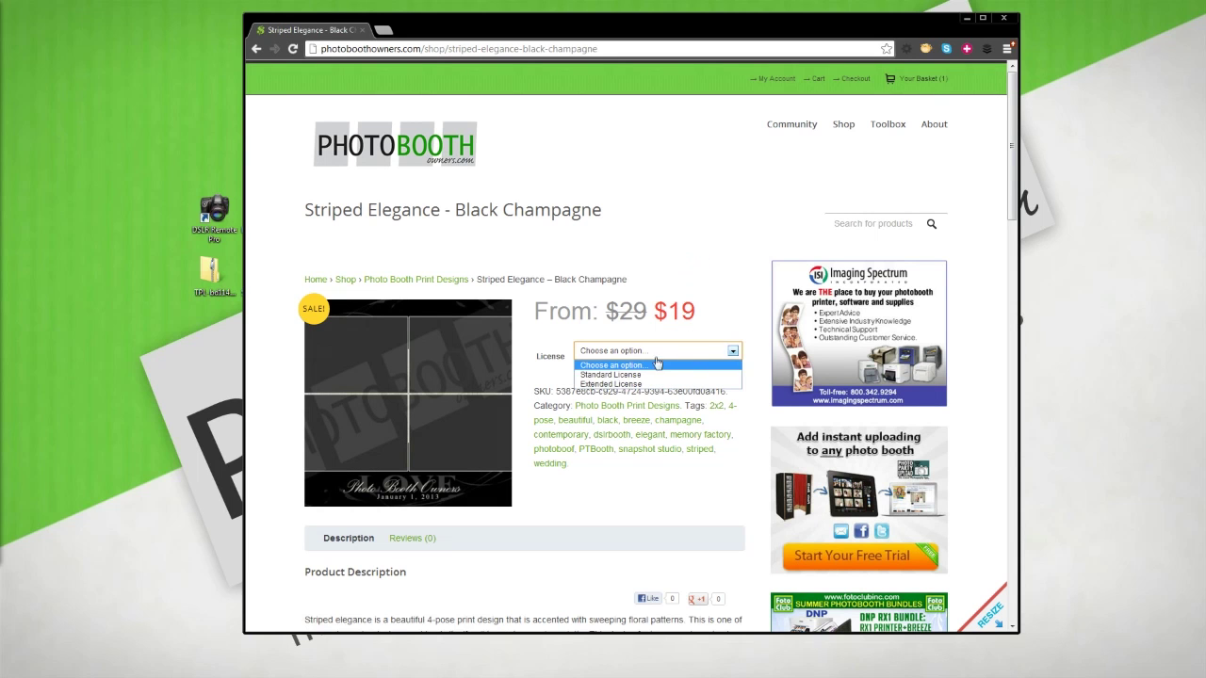
{"action": "left_click", "coordinate": [643, 375]}
{"action": "left_click", "coordinate": [643, 436]}
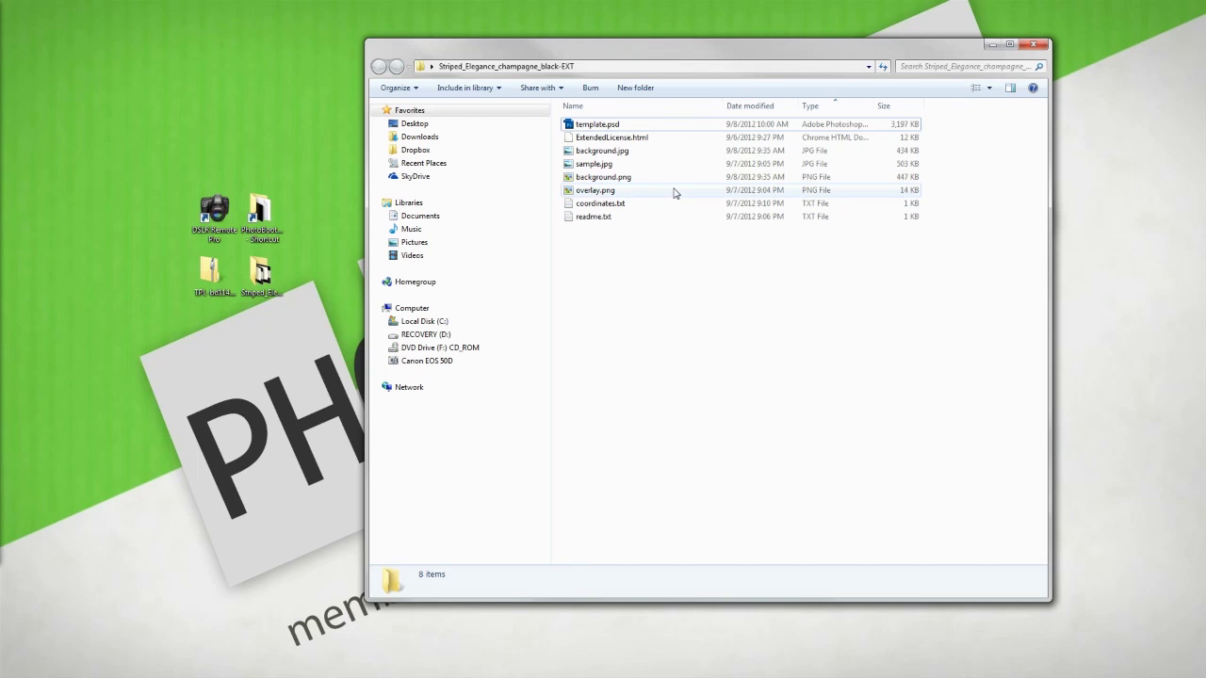
- Open the Documents > PhotoboothImages > PhotoBoothOwners.com folder alongside the Striped Elegance folder
{"action": "mouse_move", "coordinate": [648, 189]}
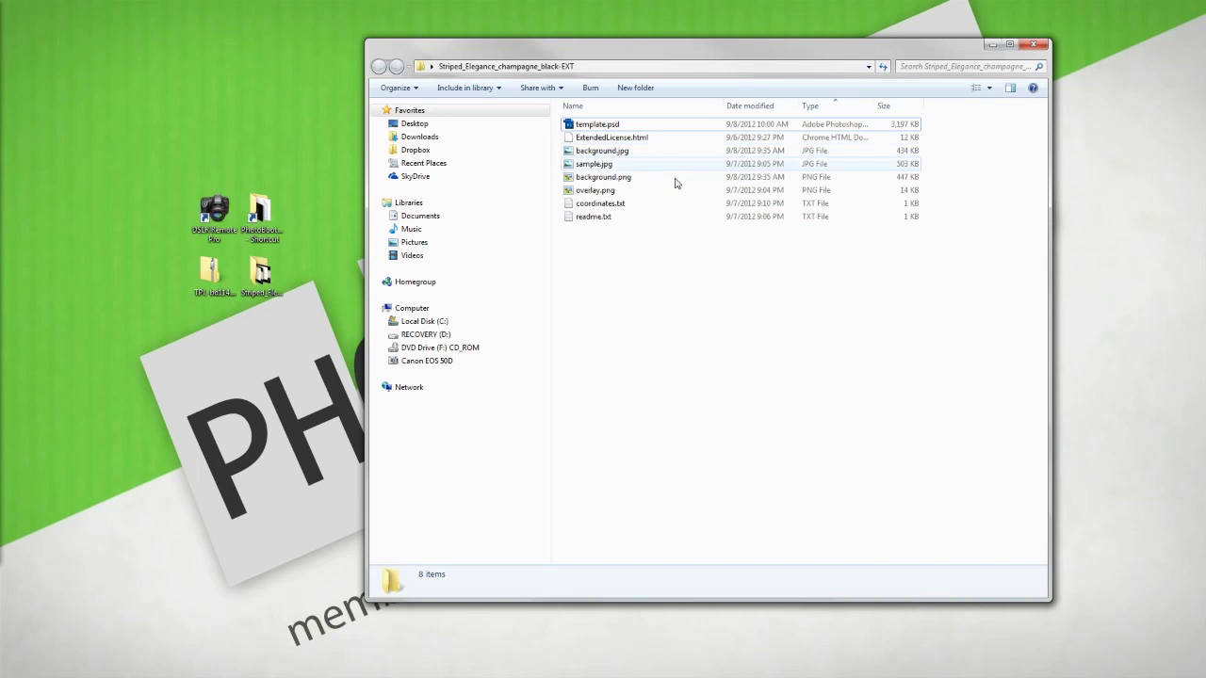
{"action": "double_click", "coordinate": [262, 218]}
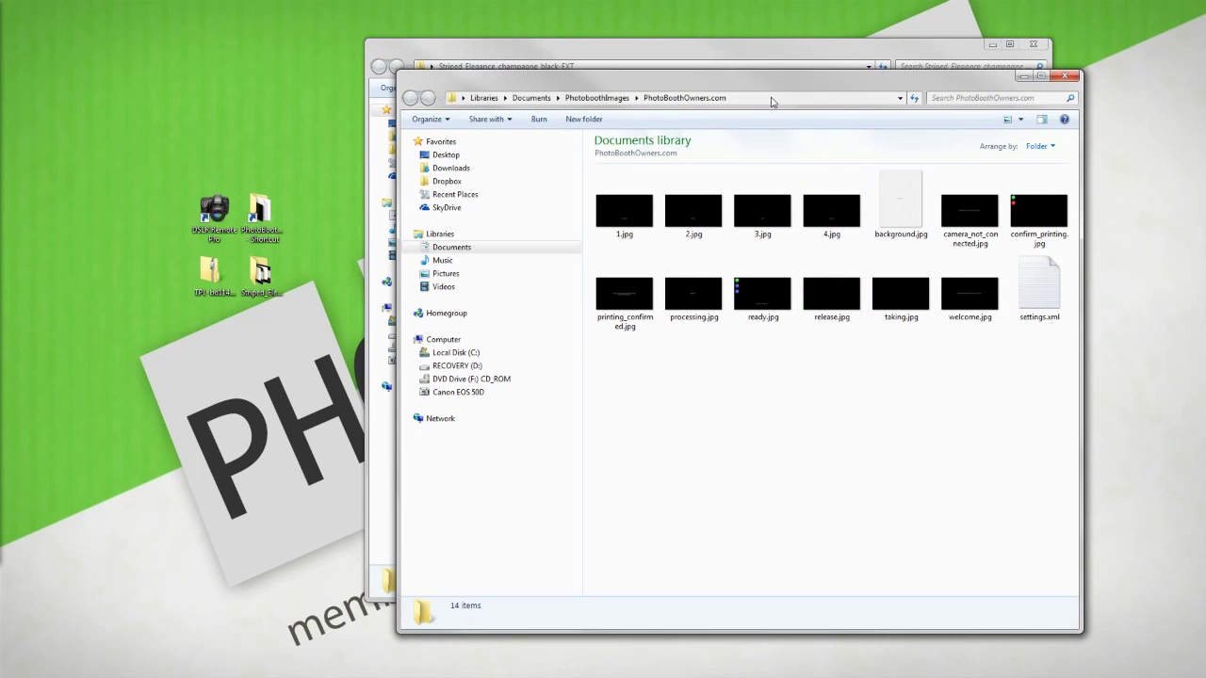
- Paste background.png into the PhotoBoothOwners.com folder, then delete that pasted copy again
{"action": "left_click", "coordinate": [711, 55]}
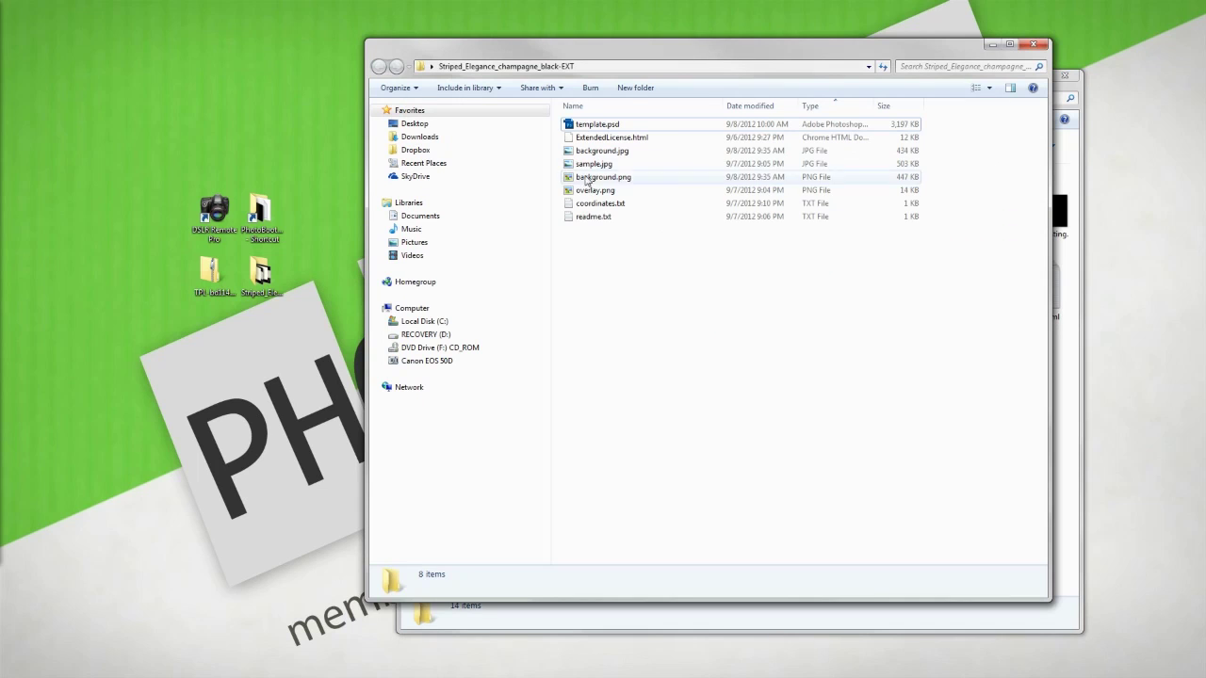
{"action": "left_click_drag", "start_coordinate": [604, 60], "coordinate": [344, 66]}
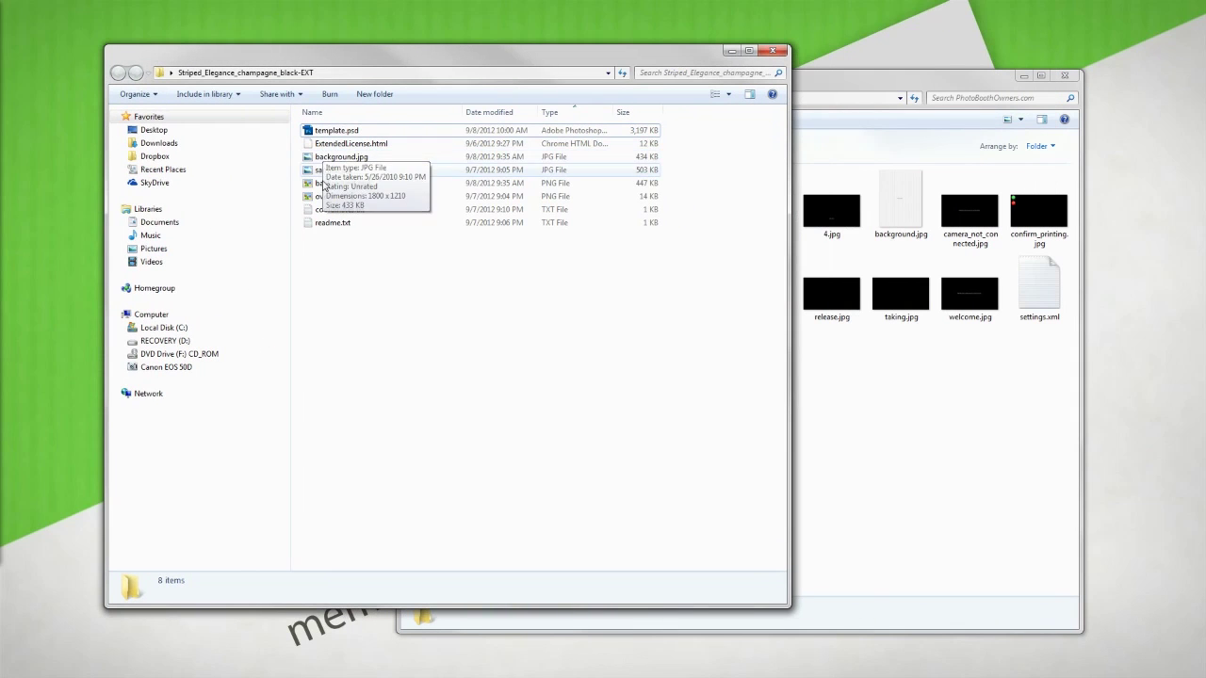
{"action": "left_click", "coordinate": [322, 185]}
{"action": "right_click", "coordinate": [322, 187]}
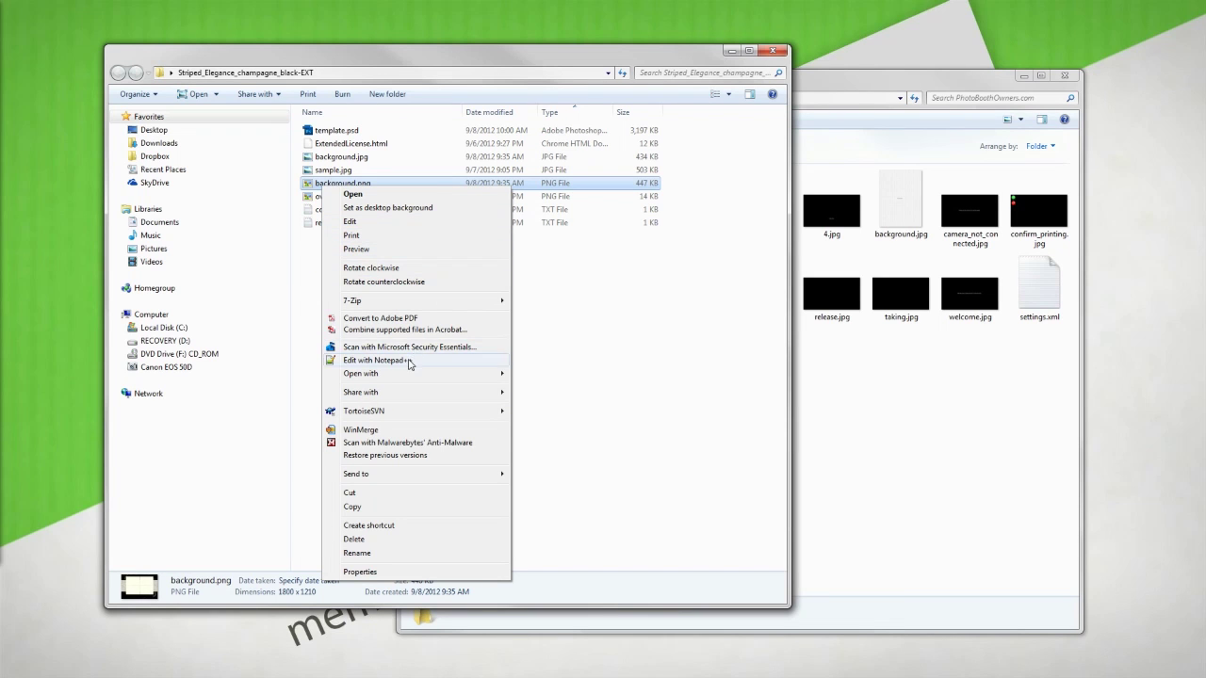
{"action": "left_click", "coordinate": [396, 509]}
{"action": "left_click", "coordinate": [907, 377]}
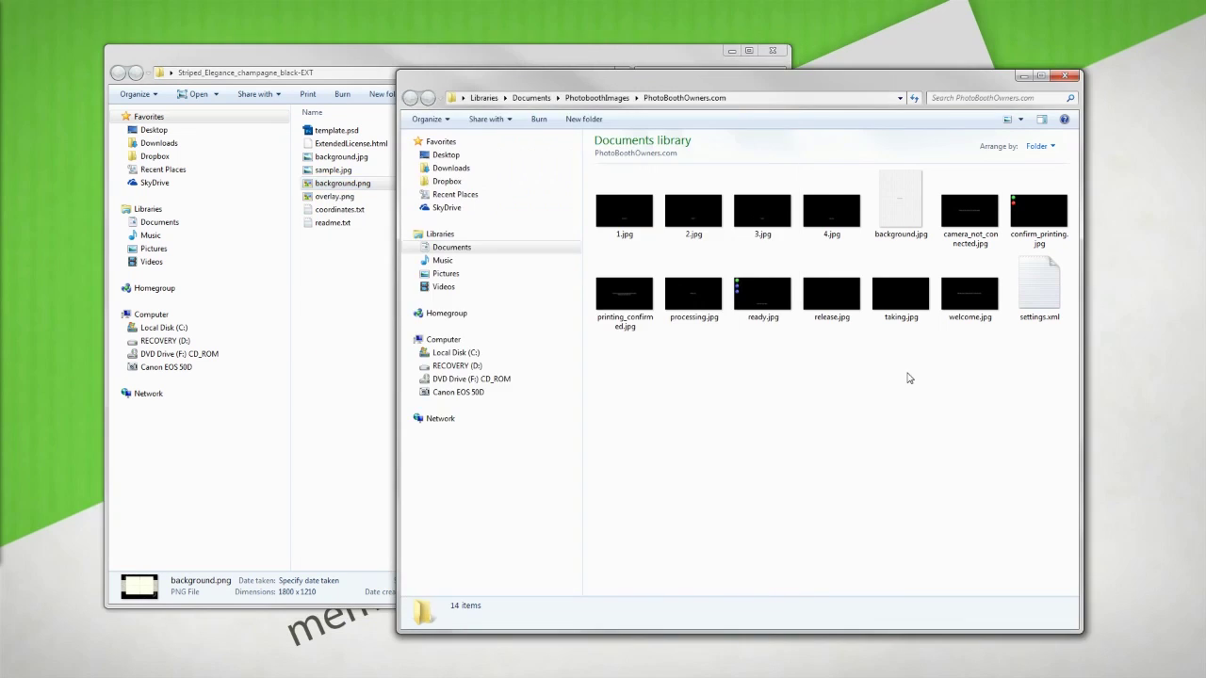
{"action": "right_click", "coordinate": [907, 374]}
{"action": "left_click", "coordinate": [991, 460]}
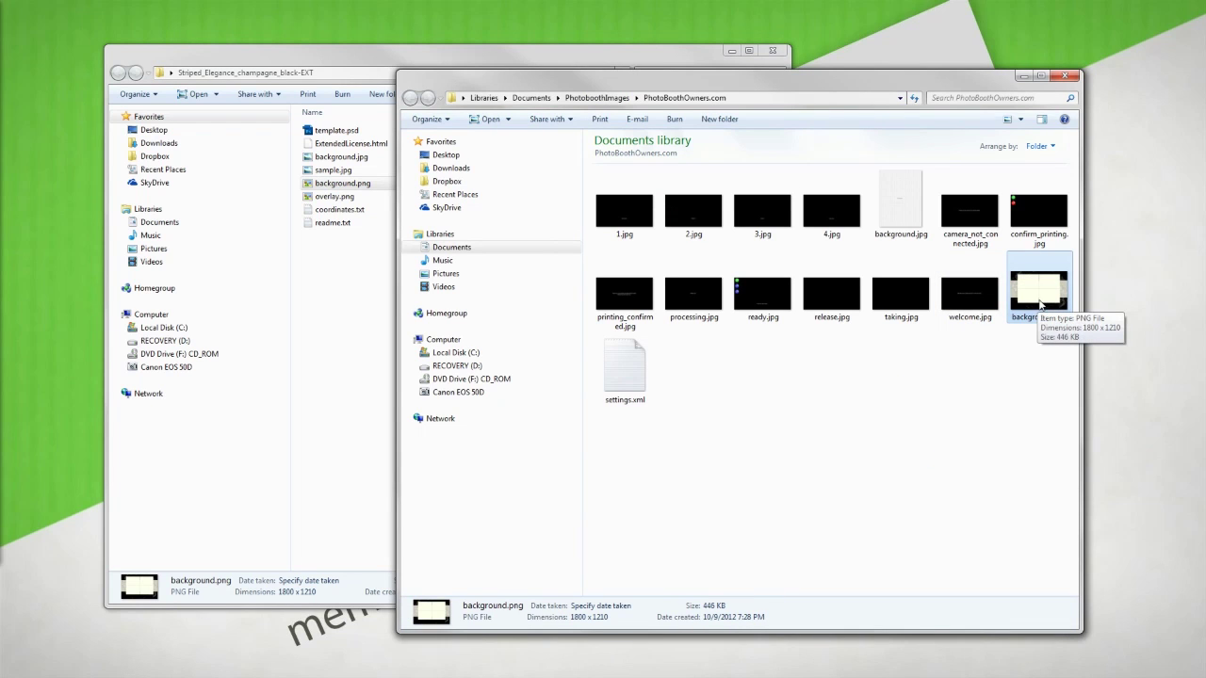
{"action": "key", "text": "Delete"}
{"action": "left_click", "coordinate": [656, 381]}
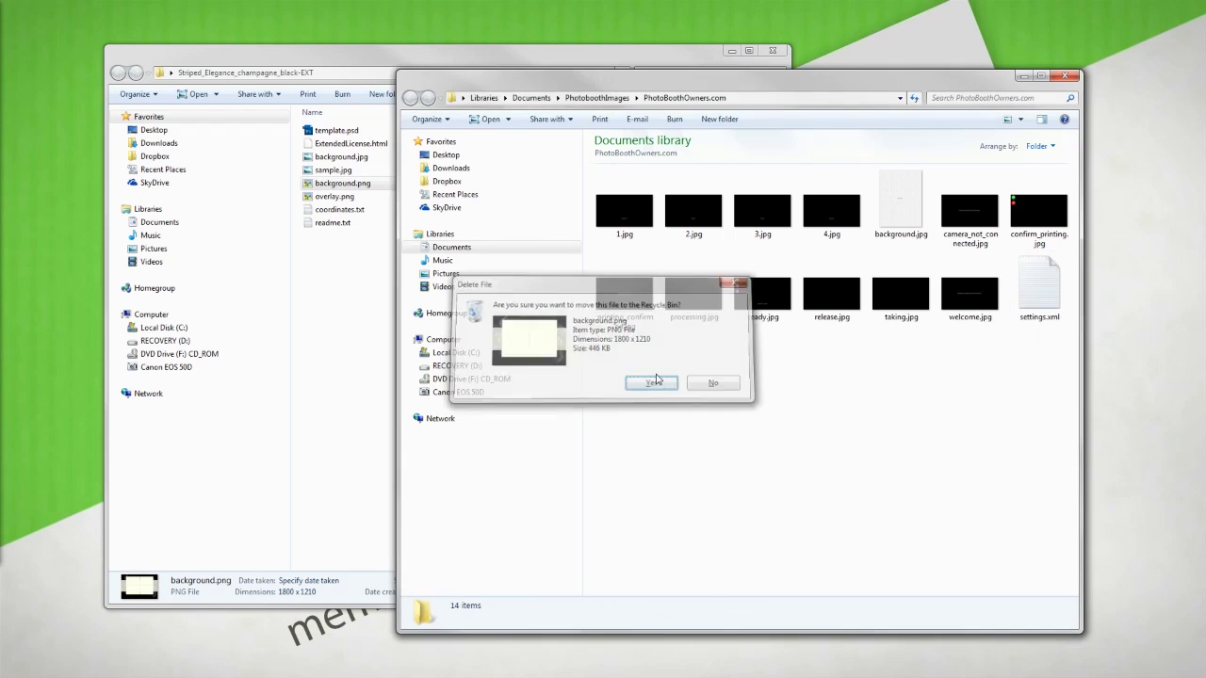
- Copy the Striped Elegance background.jpg into PhotoBoothOwners.com, replacing the existing background.jpg
{"action": "left_click", "coordinate": [339, 158]}
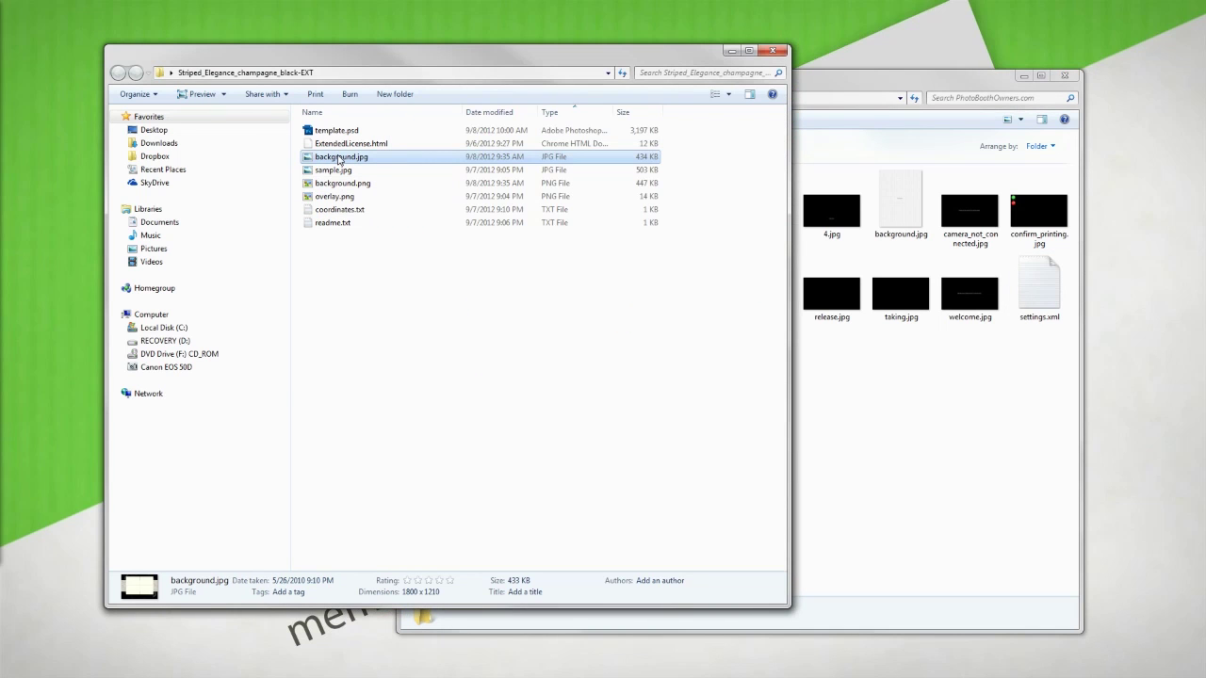
{"action": "left_click", "coordinate": [867, 494]}
{"action": "key", "text": "ctrl+v"}
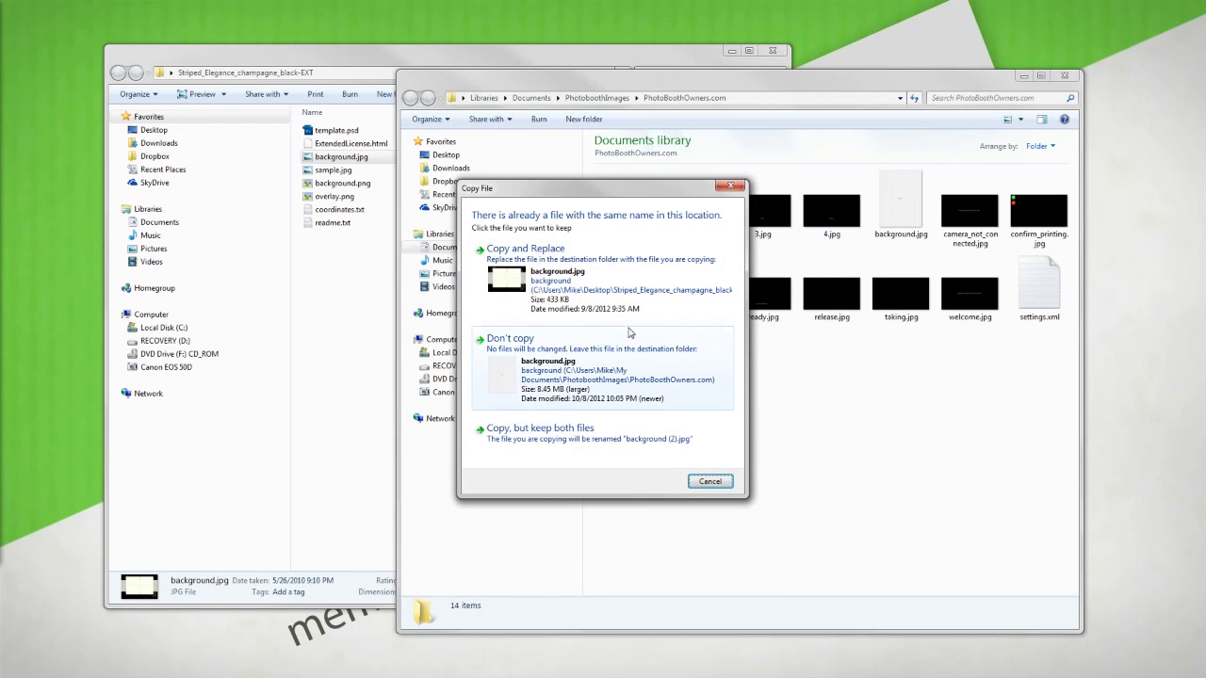
{"action": "left_click", "coordinate": [622, 302]}
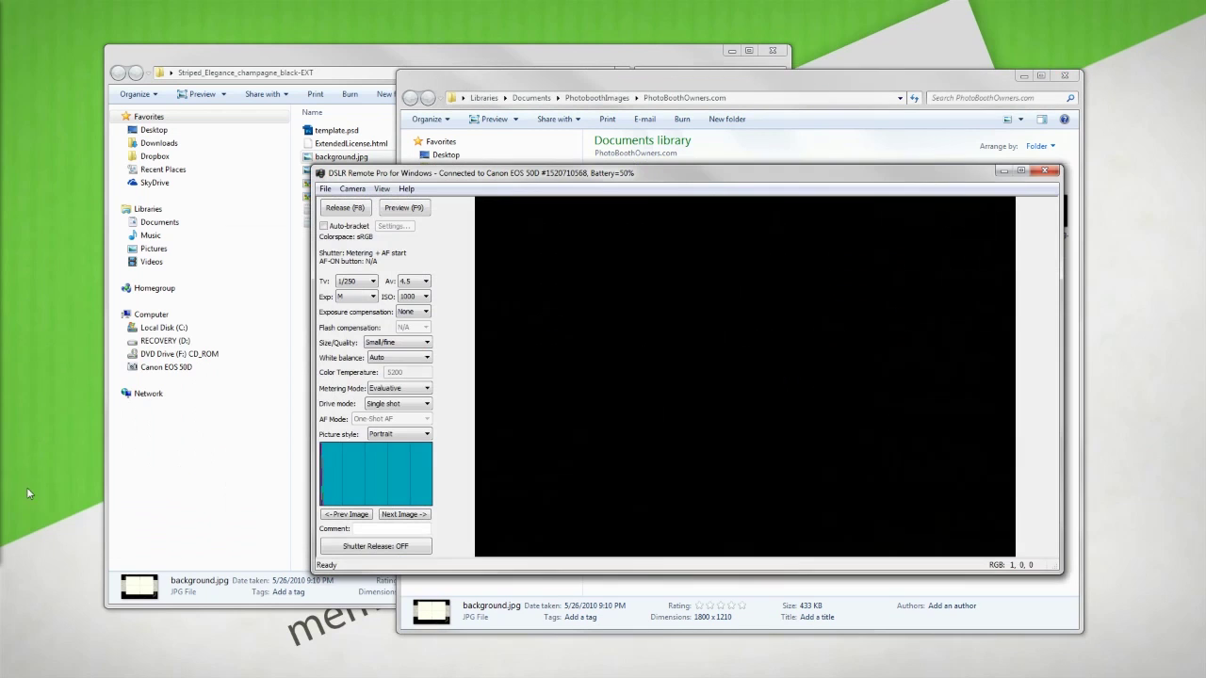
- Open the Photobooth Settings and its custom layout photo positions
{"action": "left_click", "coordinate": [324, 190]}
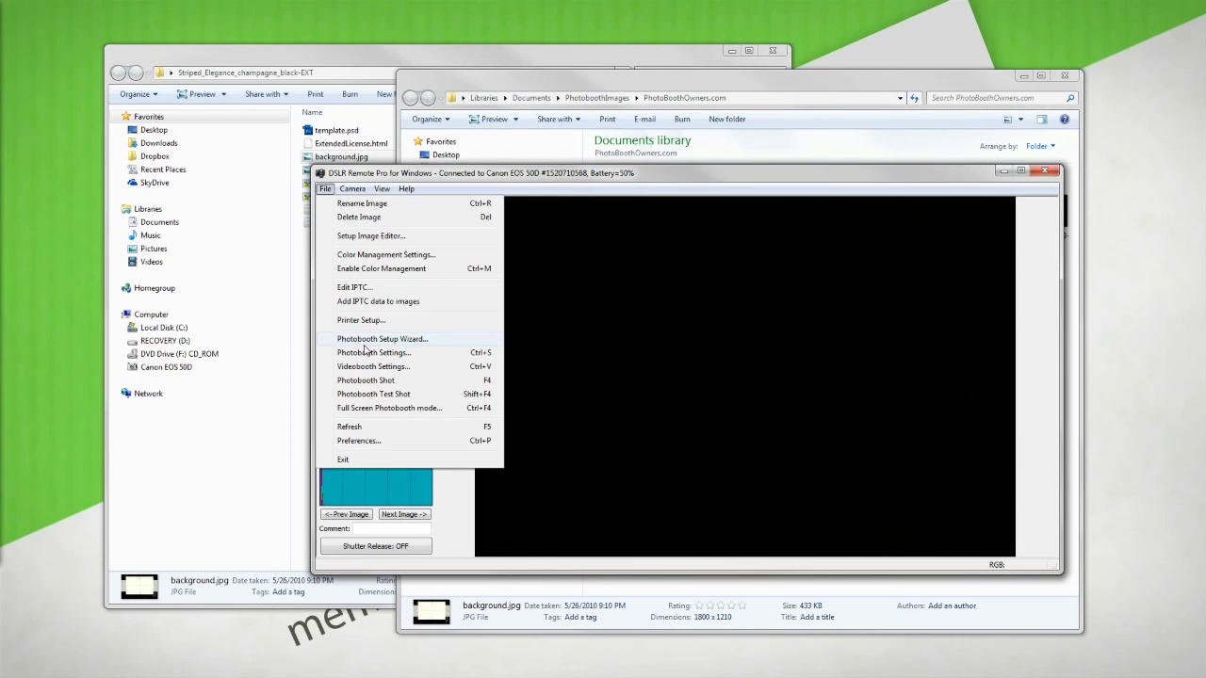
{"action": "left_click", "coordinate": [367, 354]}
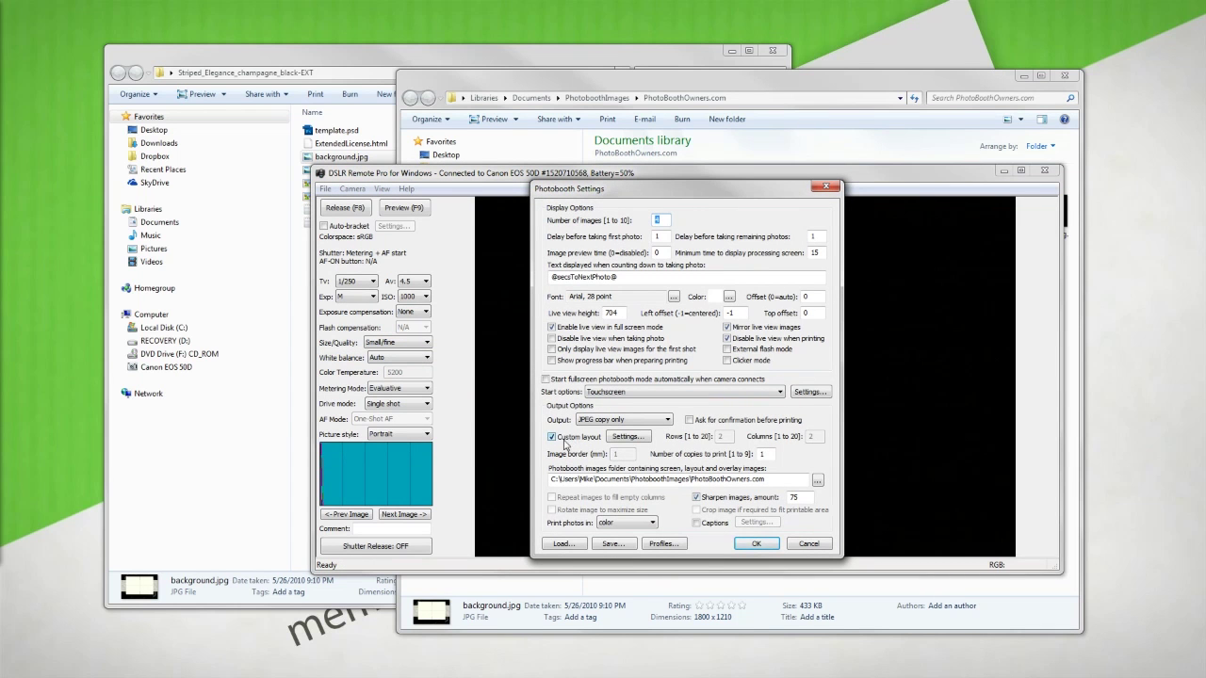
{"action": "left_click", "coordinate": [632, 438]}
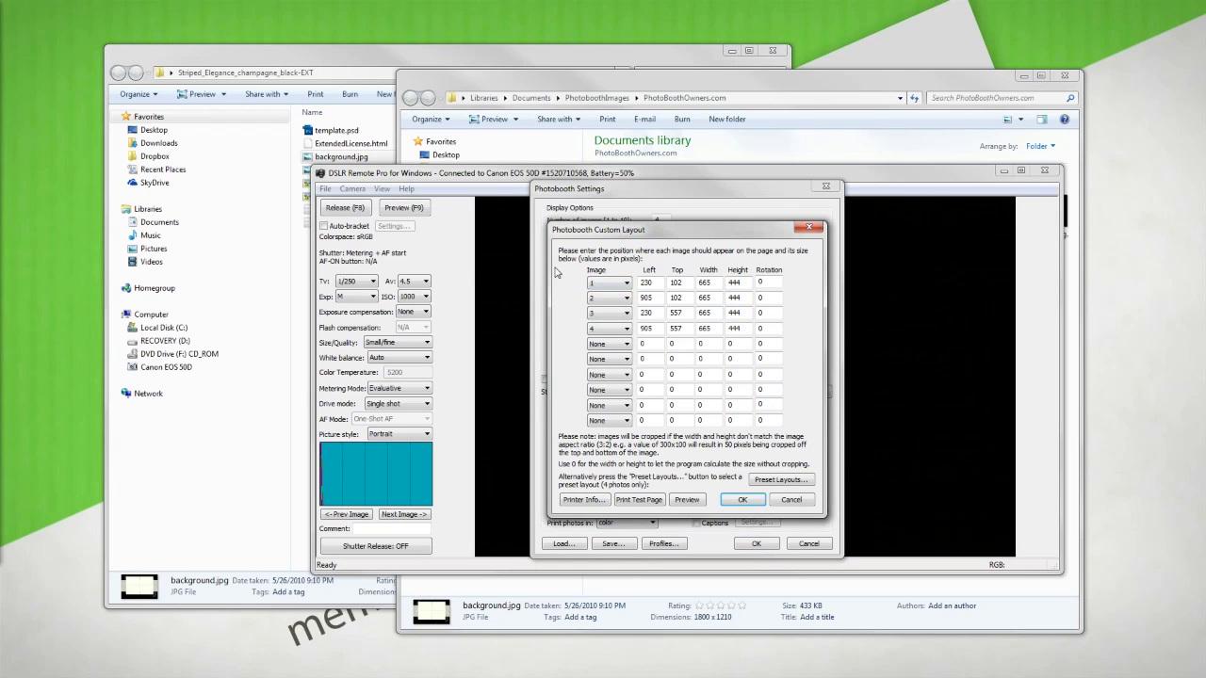
- Compare the four positions against coordinates.txt, close the Explorer windows, and accept the custom layout
{"action": "left_click", "coordinate": [658, 83]}
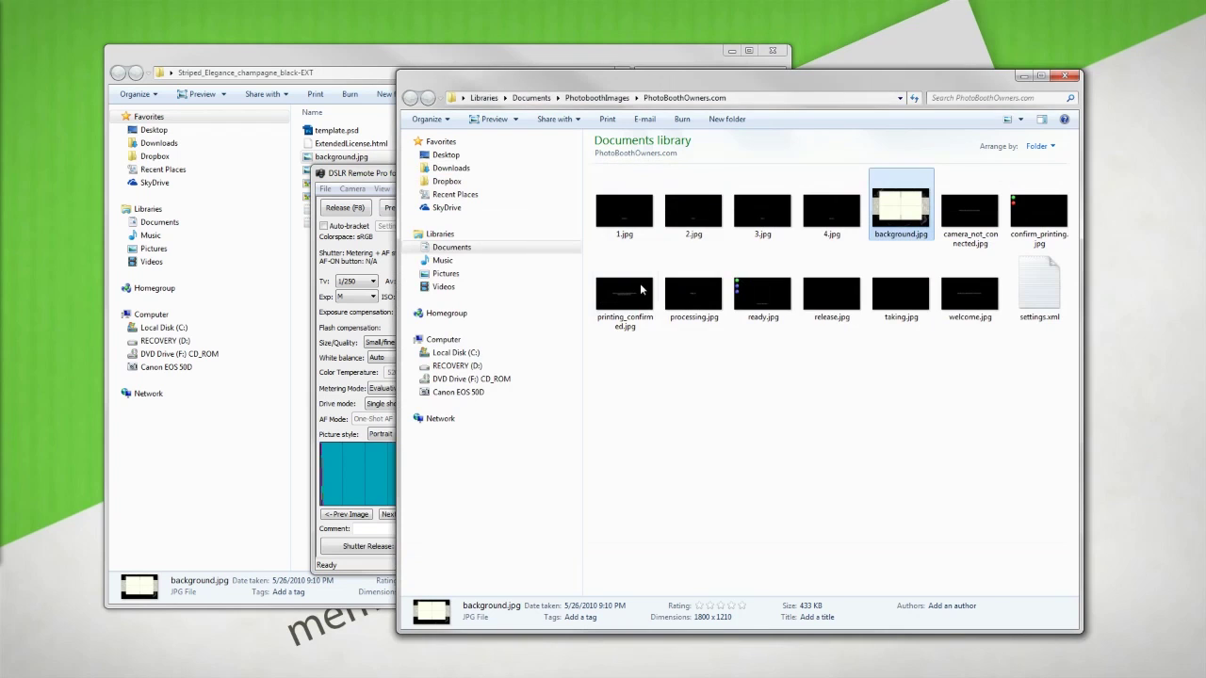
{"action": "left_click", "coordinate": [590, 60]}
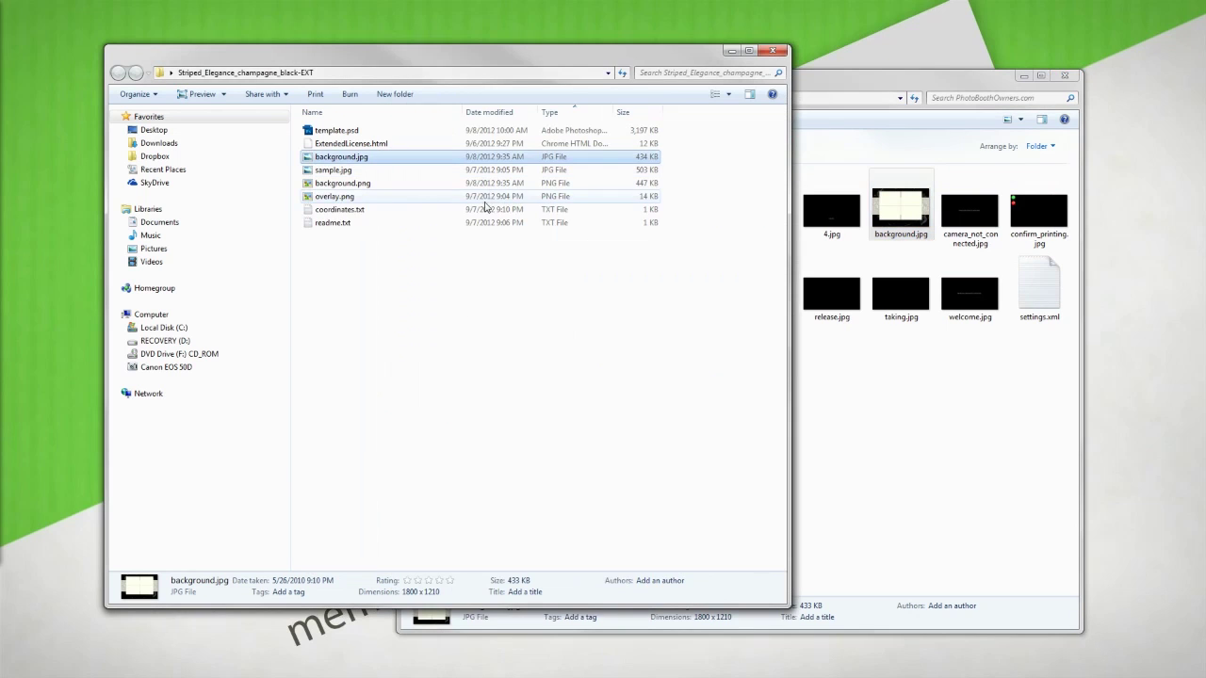
{"action": "double_click", "coordinate": [390, 209]}
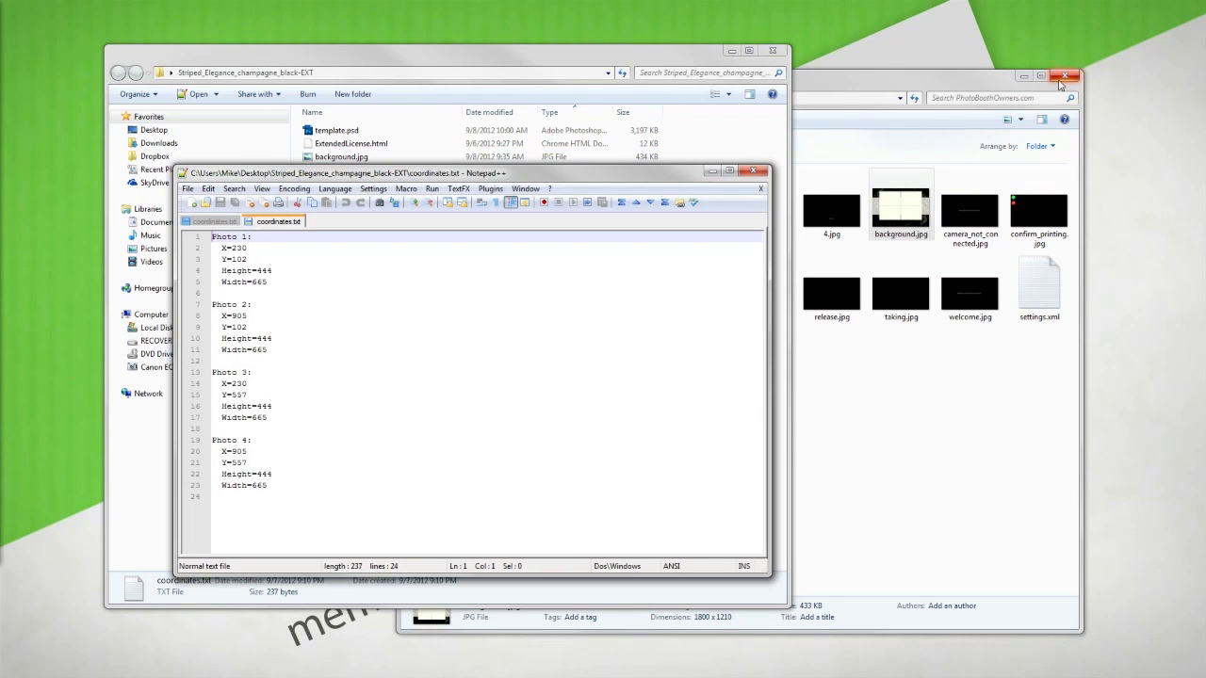
{"action": "left_click", "coordinate": [1063, 78]}
{"action": "left_click", "coordinate": [772, 50]}
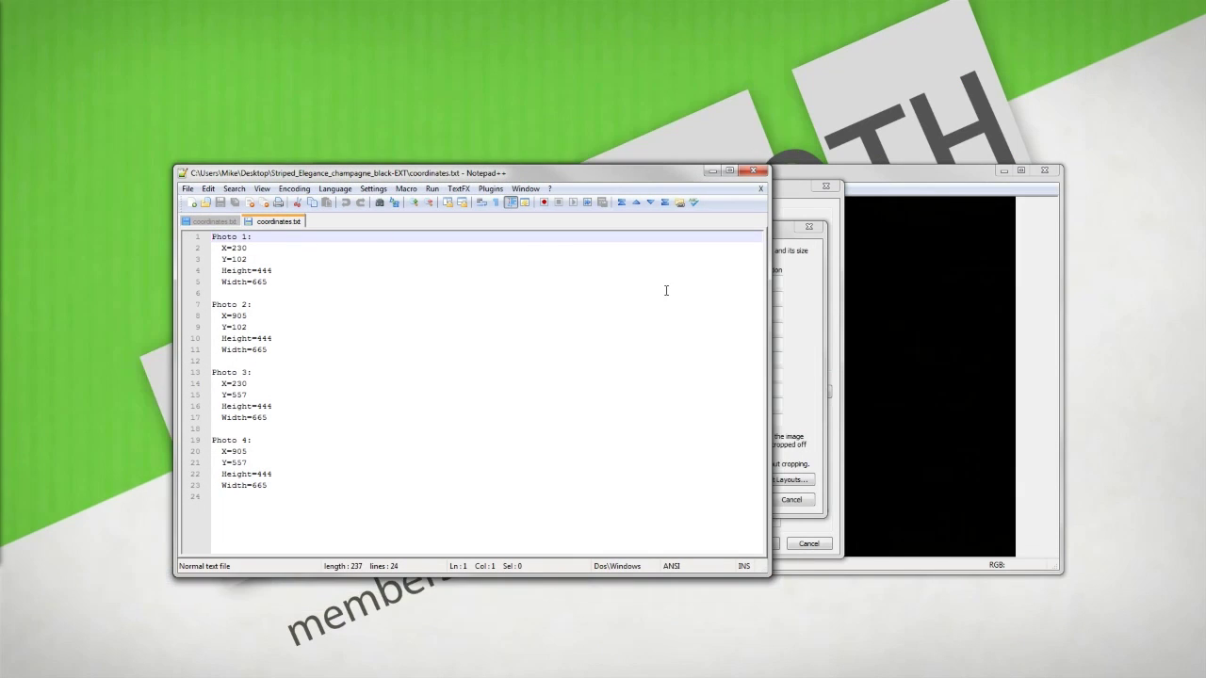
{"action": "left_click", "coordinate": [812, 250]}
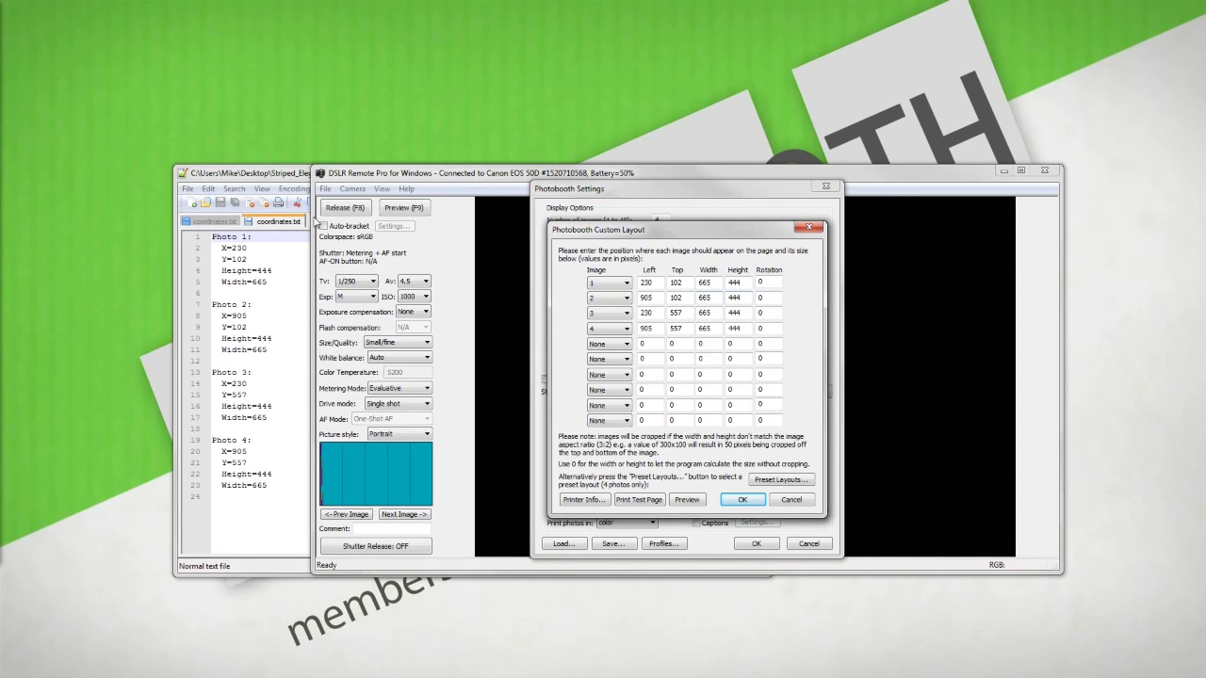
{"action": "left_click", "coordinate": [290, 170]}
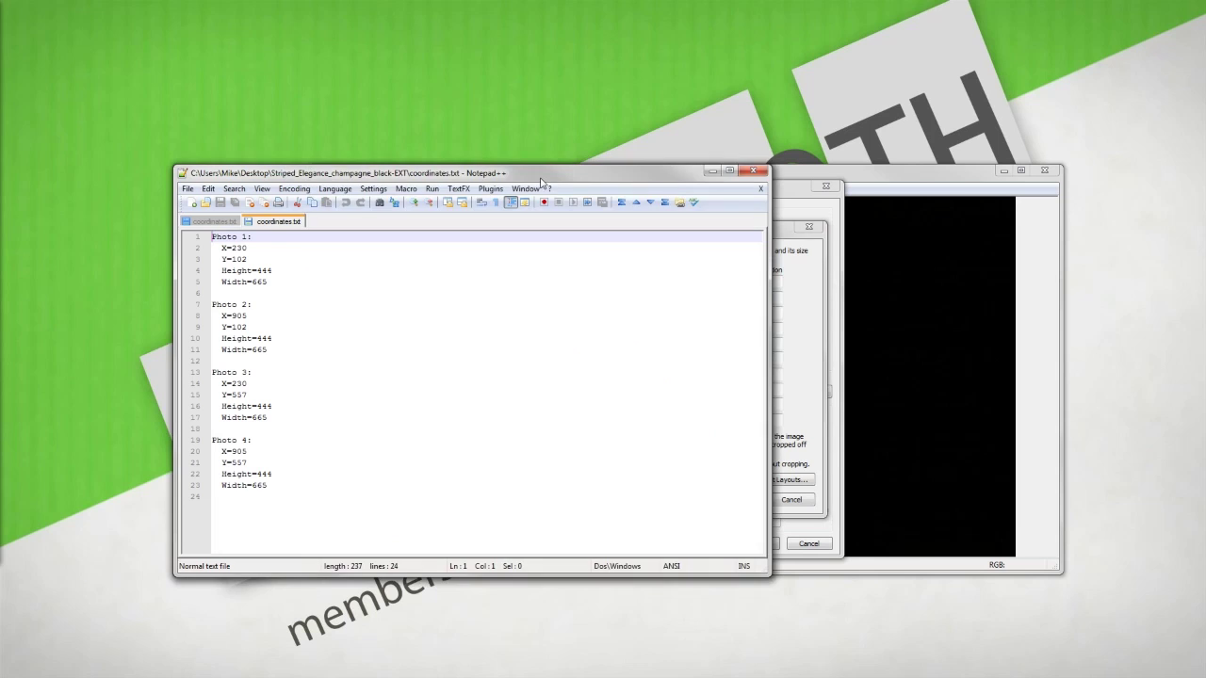
{"action": "left_click", "coordinate": [711, 173]}
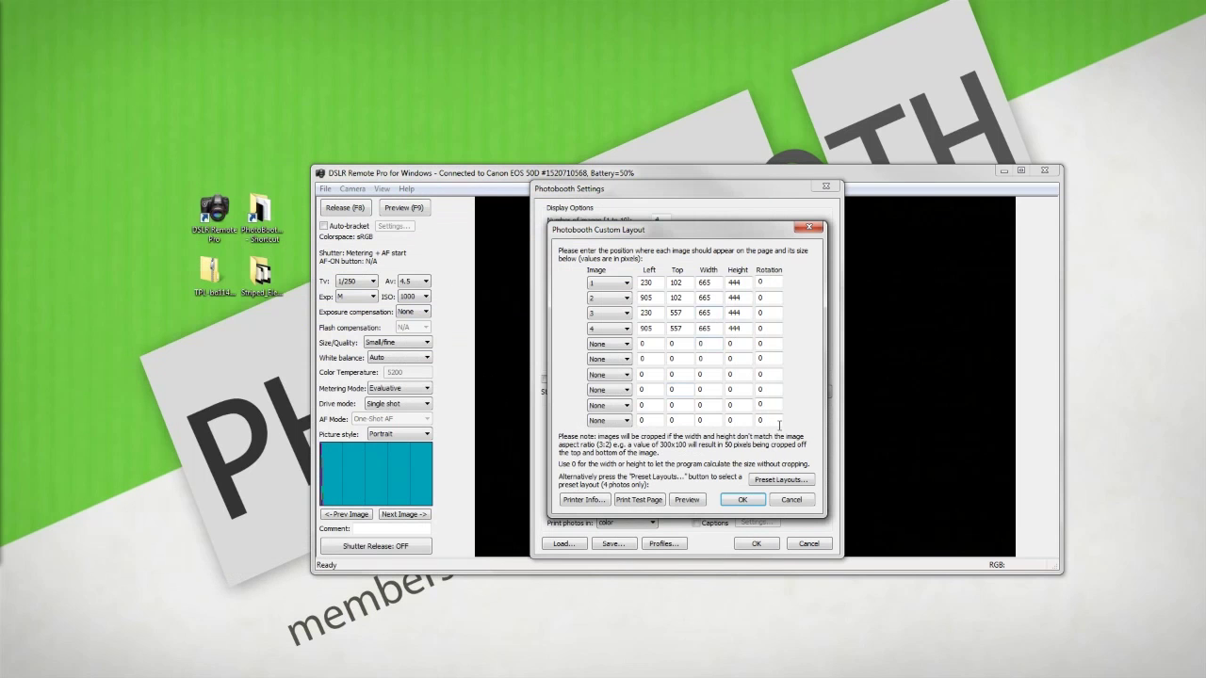
{"action": "left_click", "coordinate": [758, 499]}
- Save and close the Photobooth Settings, then open the File menu to start photobooth mode
{"action": "left_click", "coordinate": [753, 541]}
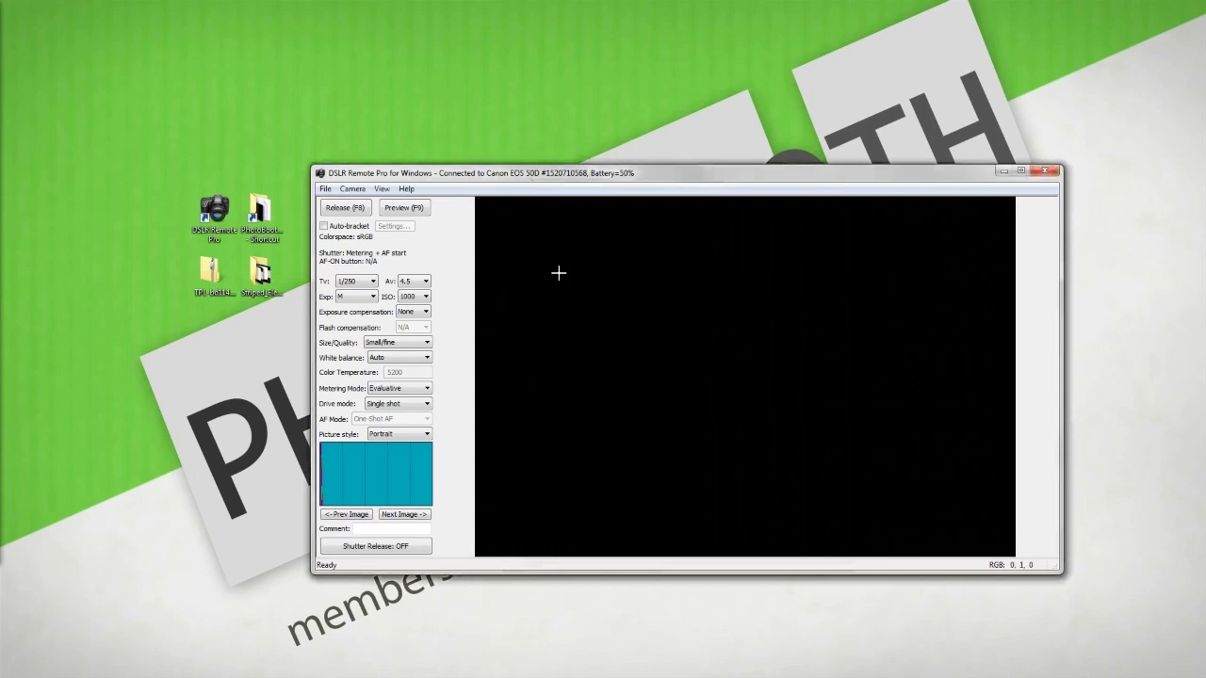
{"action": "left_click", "coordinate": [325, 188]}
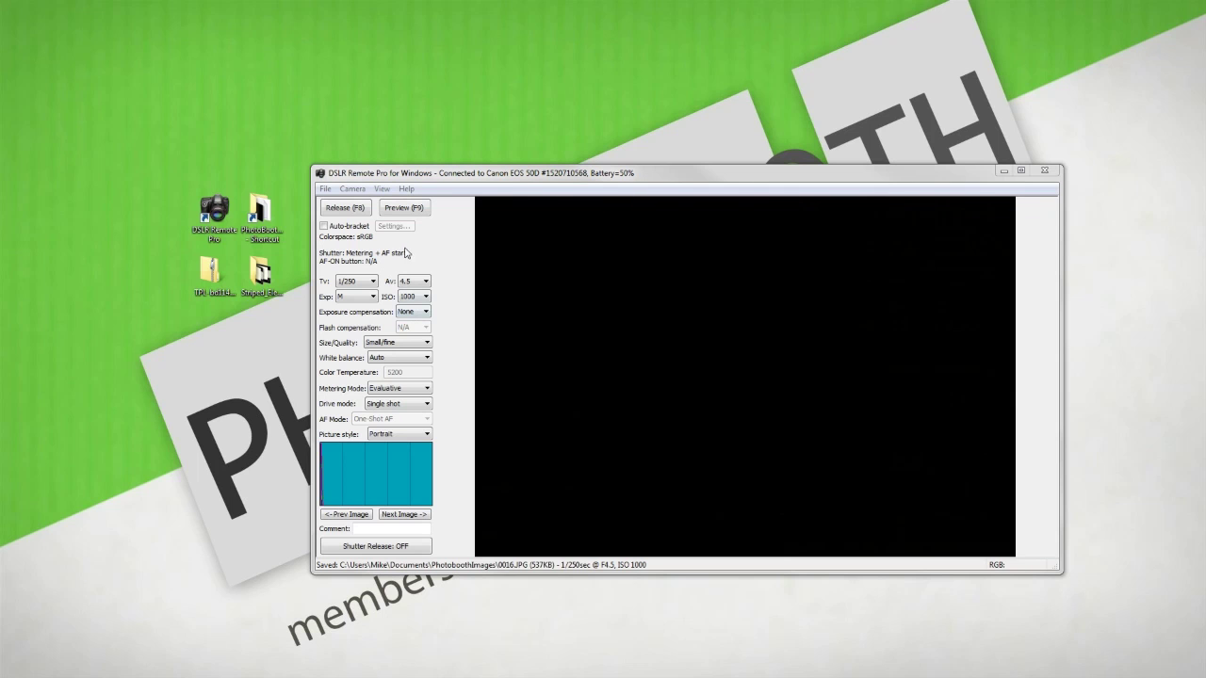
{"action": "double_click", "coordinate": [260, 222]}
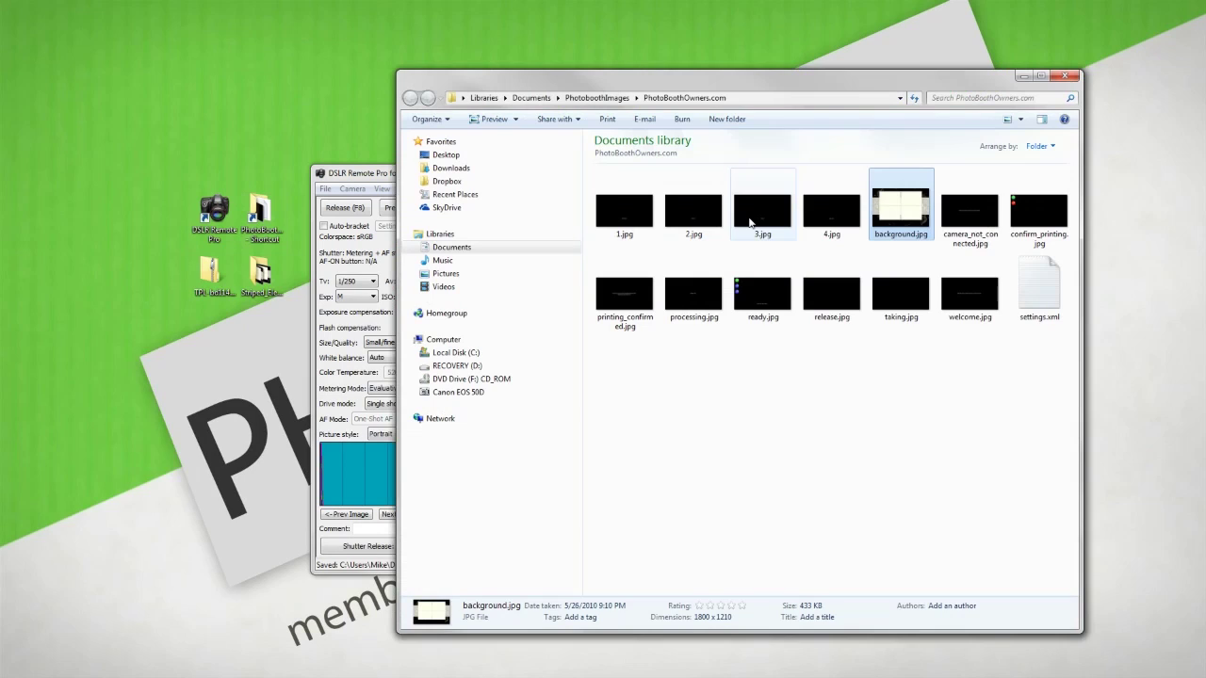
{"action": "left_click", "coordinate": [596, 98]}
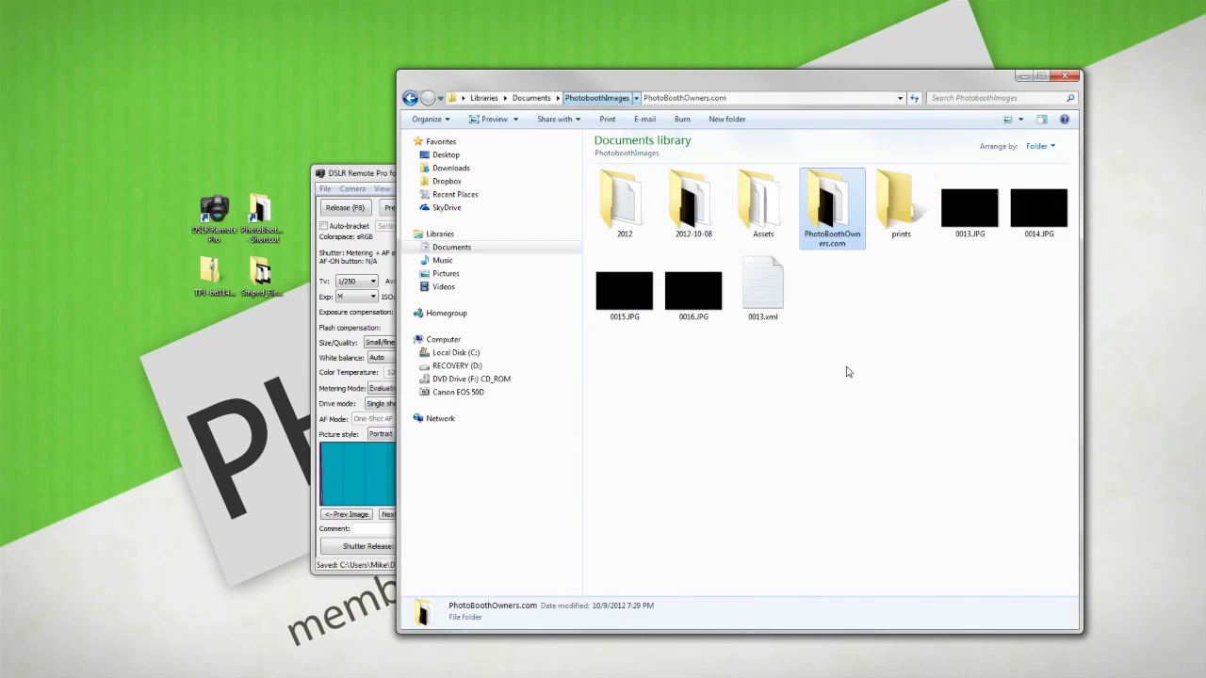
{"action": "left_click", "coordinate": [902, 202]}
{"action": "double_click", "coordinate": [902, 202]}
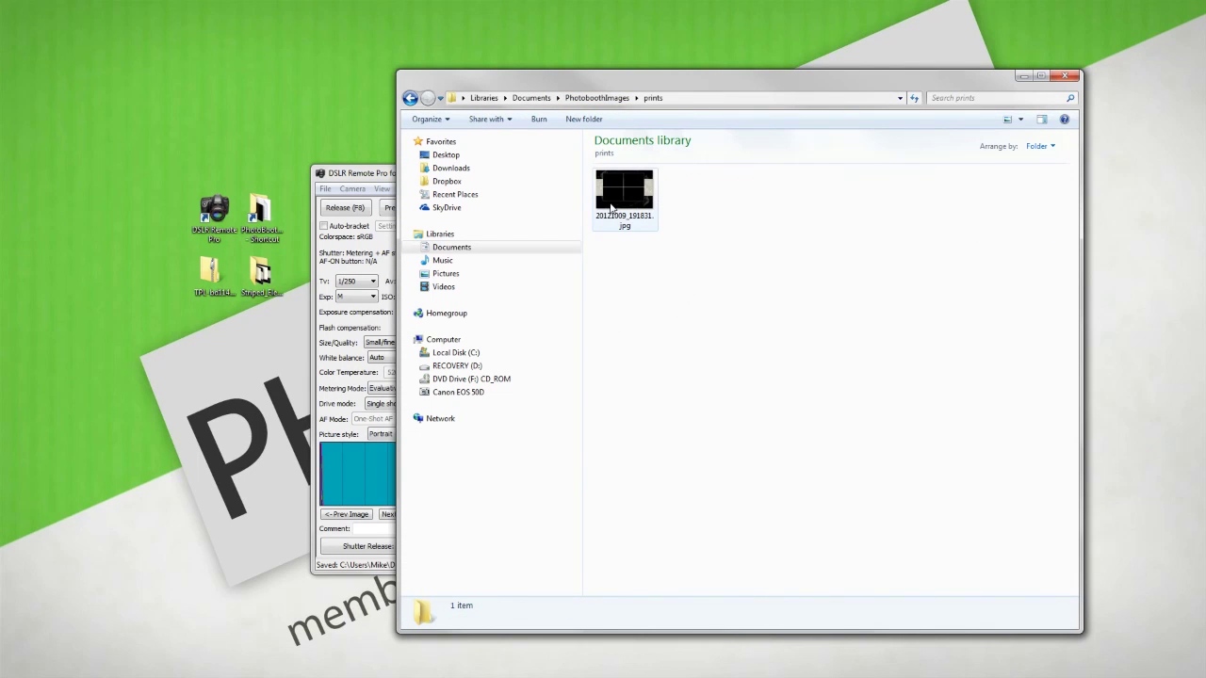
{"action": "left_click", "coordinate": [630, 201]}
{"action": "double_click", "coordinate": [625, 192]}
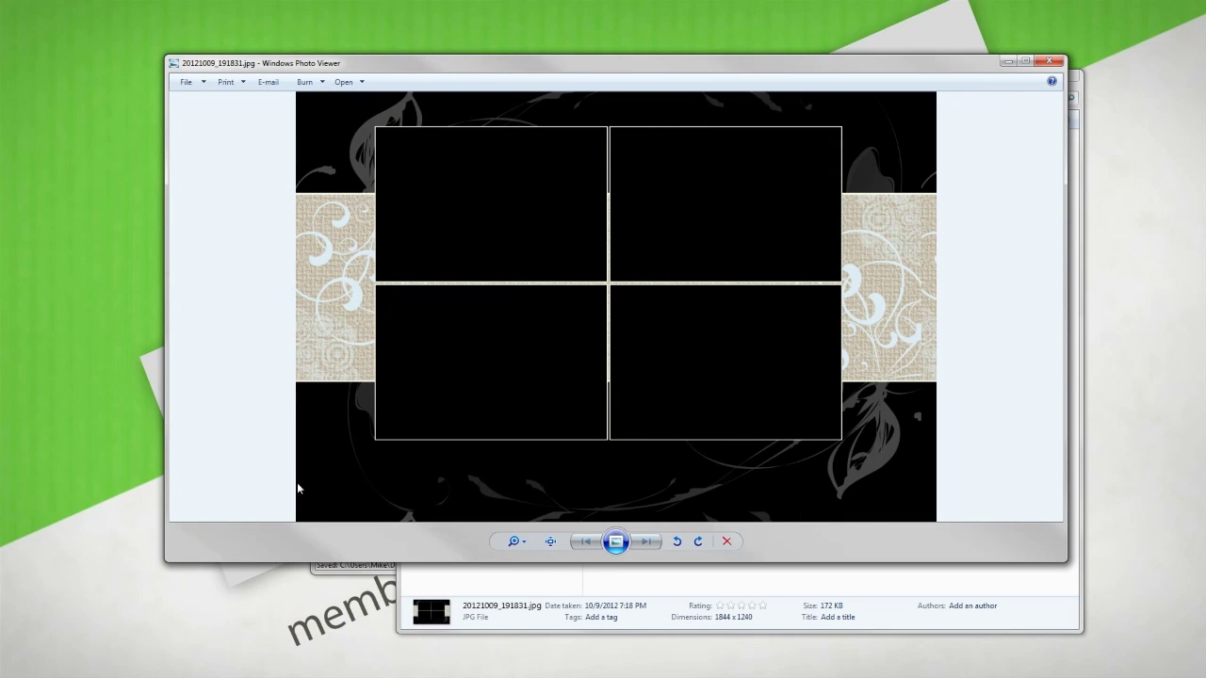
{"action": "left_click", "coordinate": [1048, 61]}
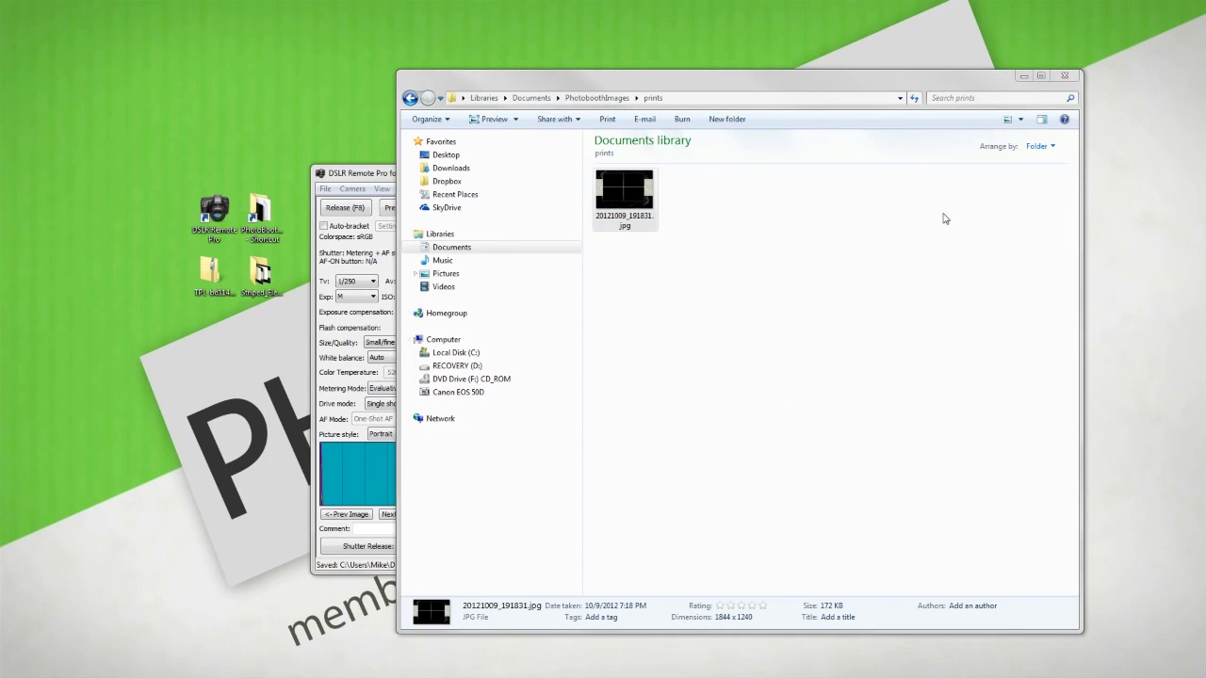
{"action": "left_click", "coordinate": [1065, 75]}
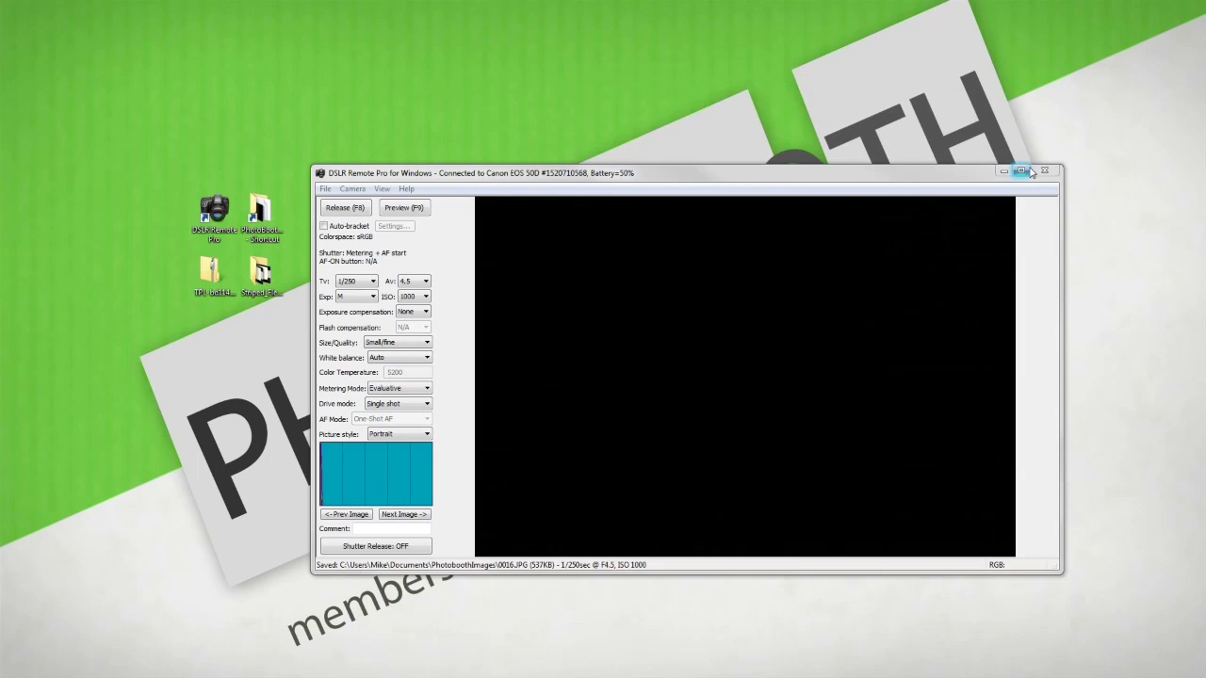